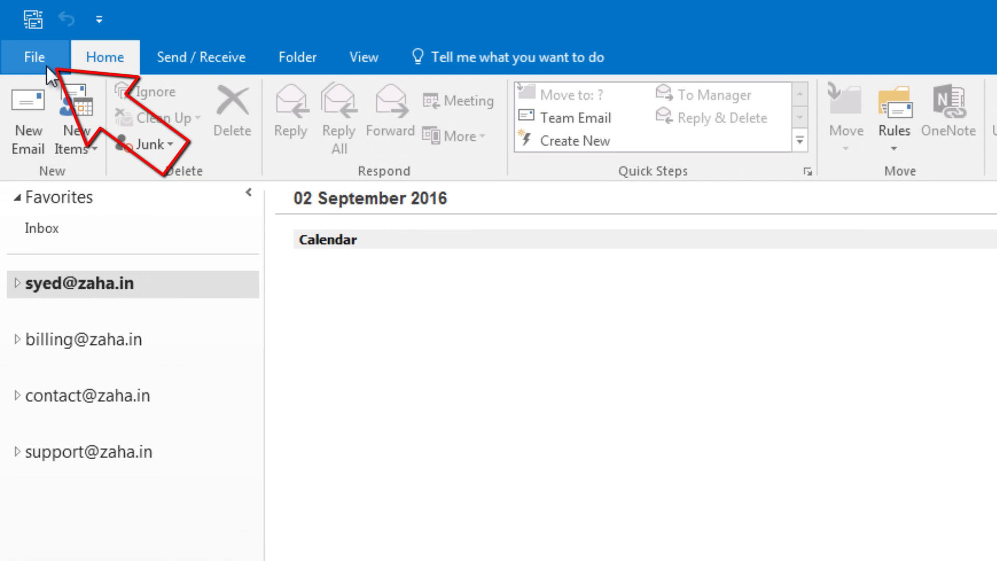
Step: Open Account Settings and launch the Add Account wizard for a new email account
{"action": "left_click", "coordinate": [41, 56]}
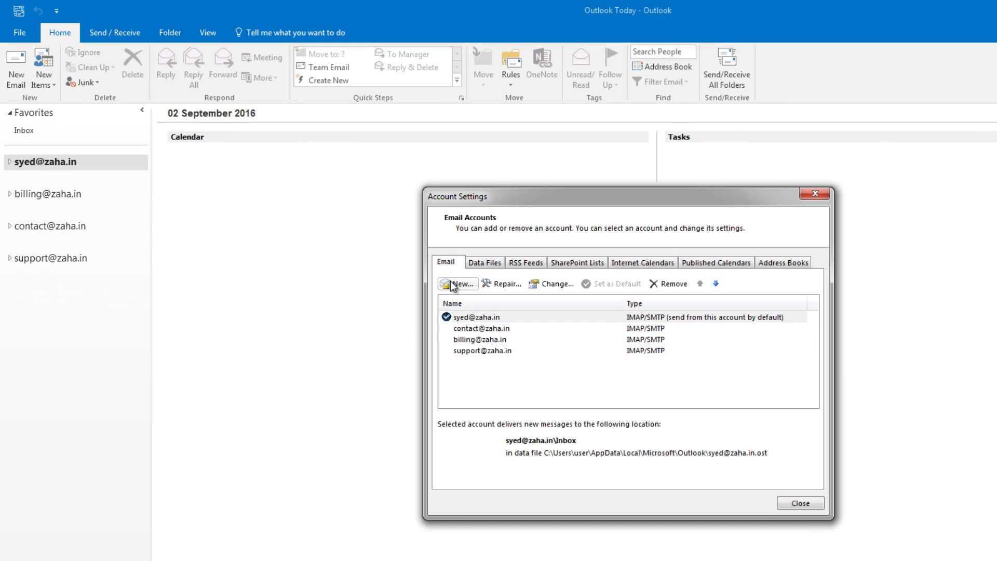
{"action": "left_click_drag", "start_coordinate": [505, 195], "coordinate": [525, 169]}
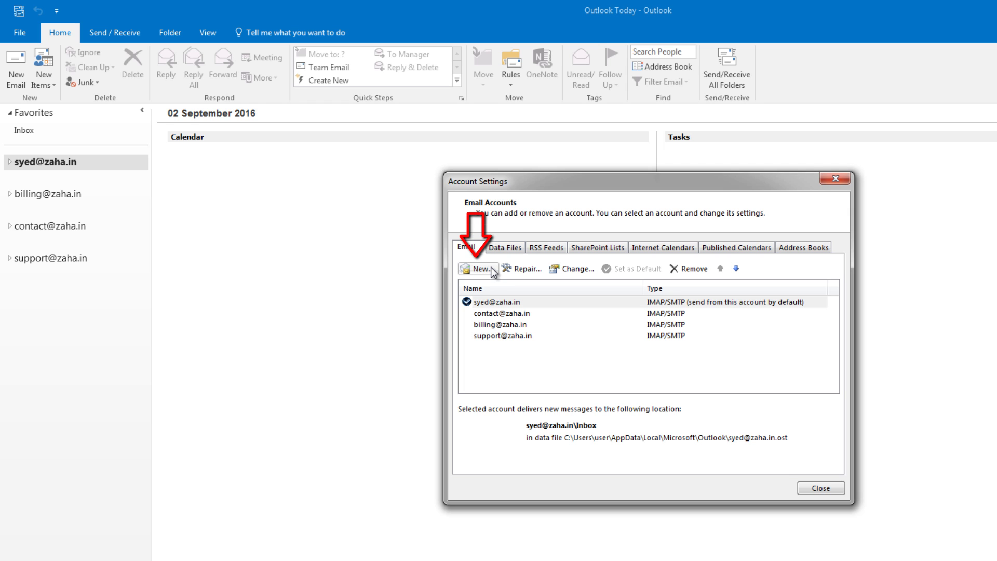
{"action": "left_click", "coordinate": [479, 269]}
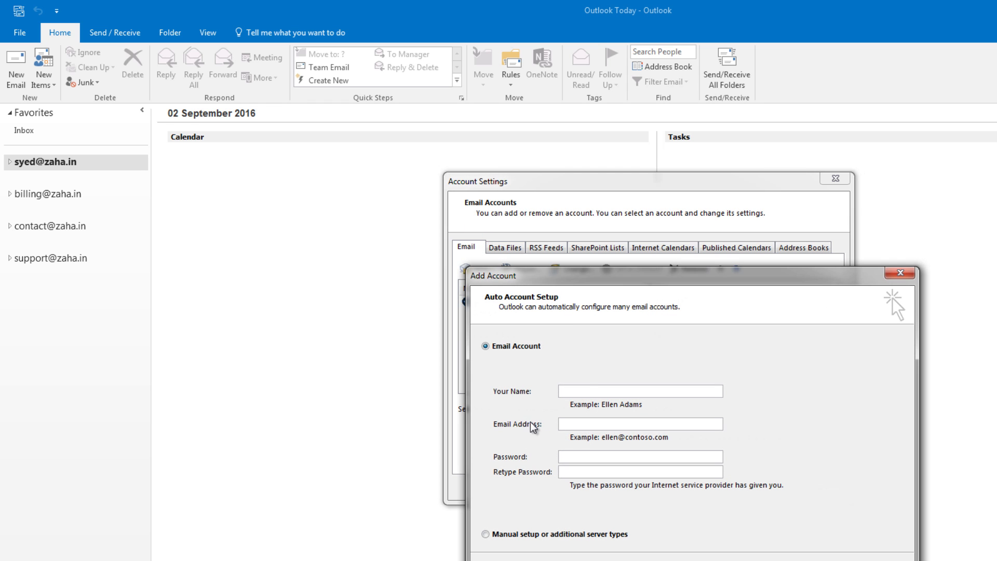
{"action": "left_click_drag", "start_coordinate": [598, 276], "coordinate": [566, 180]}
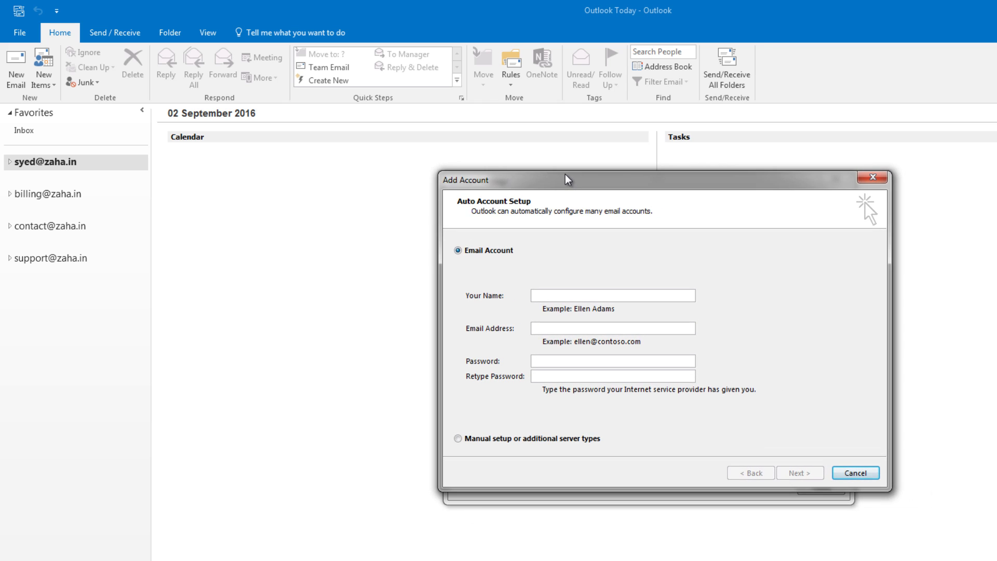
Step: Choose manual setup and advance to the account type page with POP or IMAP
{"action": "left_click", "coordinate": [495, 439]}
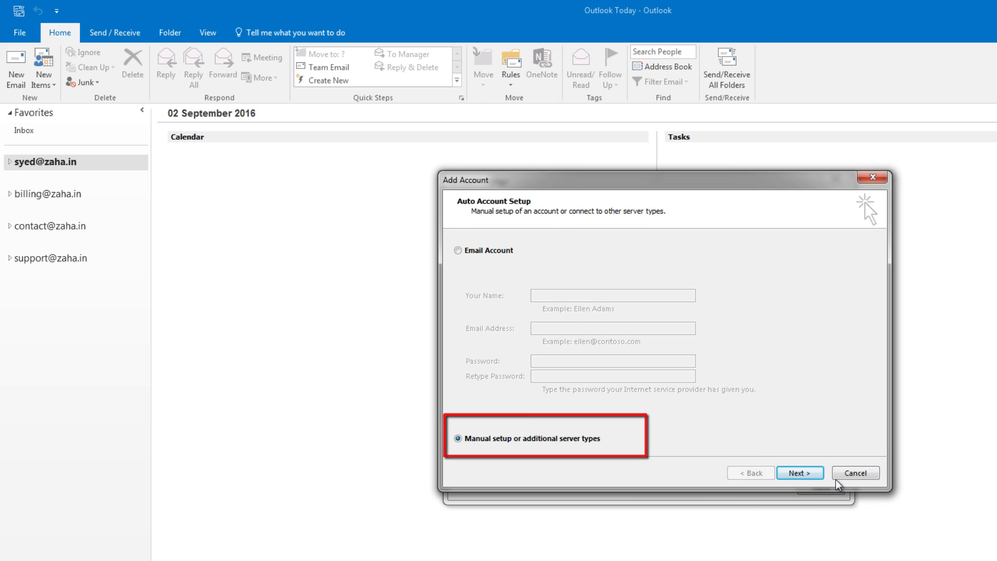
{"action": "left_click", "coordinate": [812, 475]}
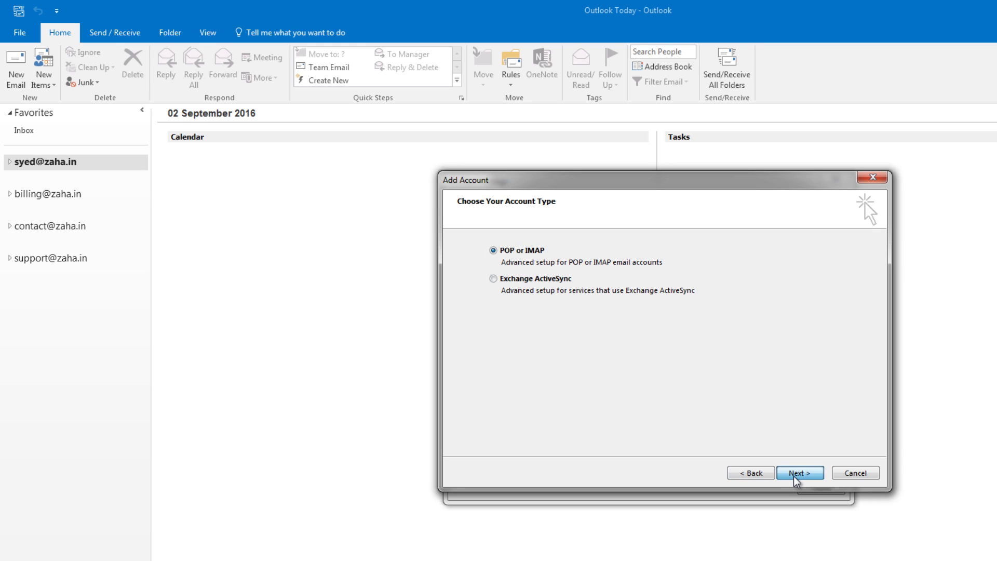
Step: Advance to the POP and IMAP settings page and set the account type to IMAP
{"action": "left_click", "coordinate": [797, 473]}
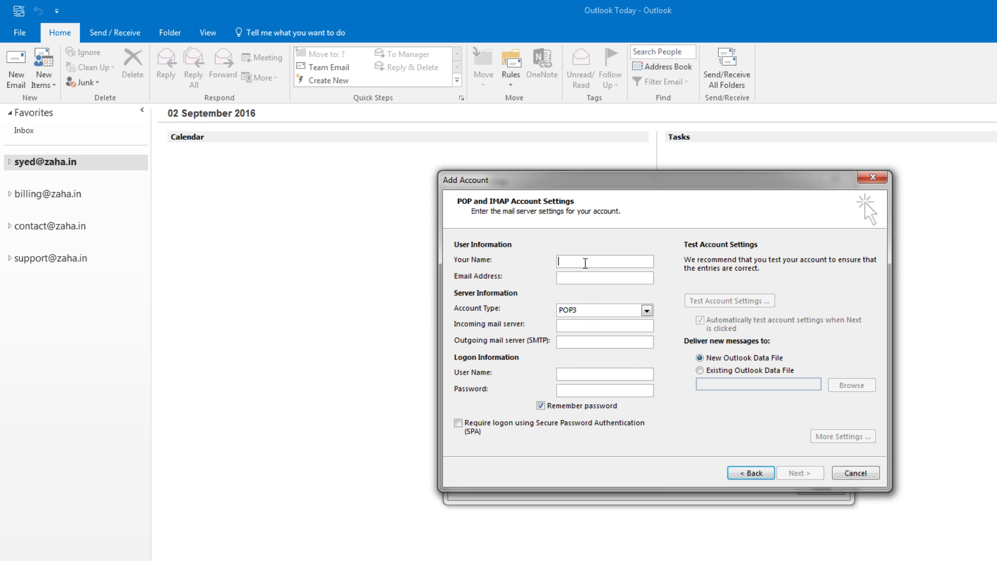
{"action": "key", "text": "Tab"}
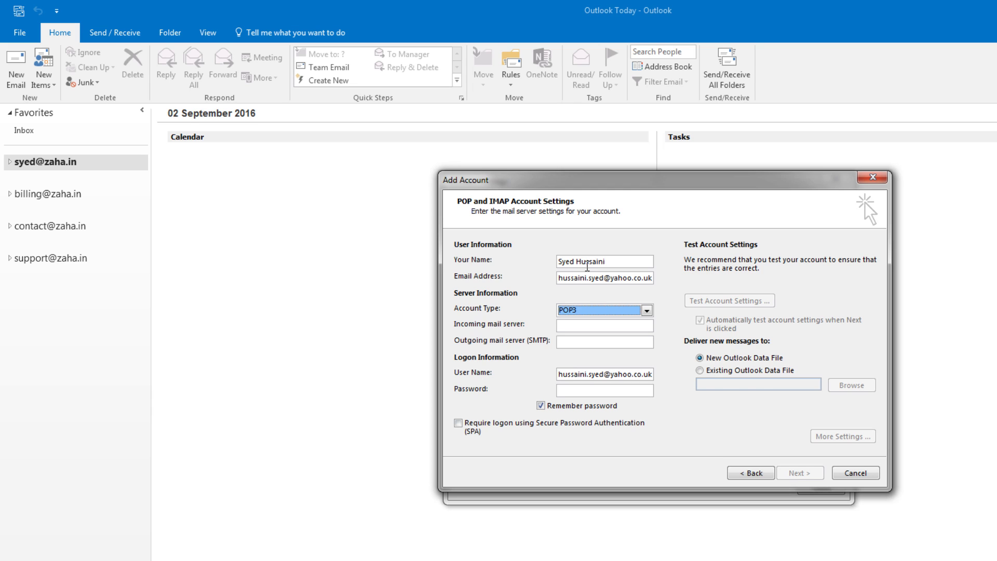
{"action": "key", "text": "Down"}
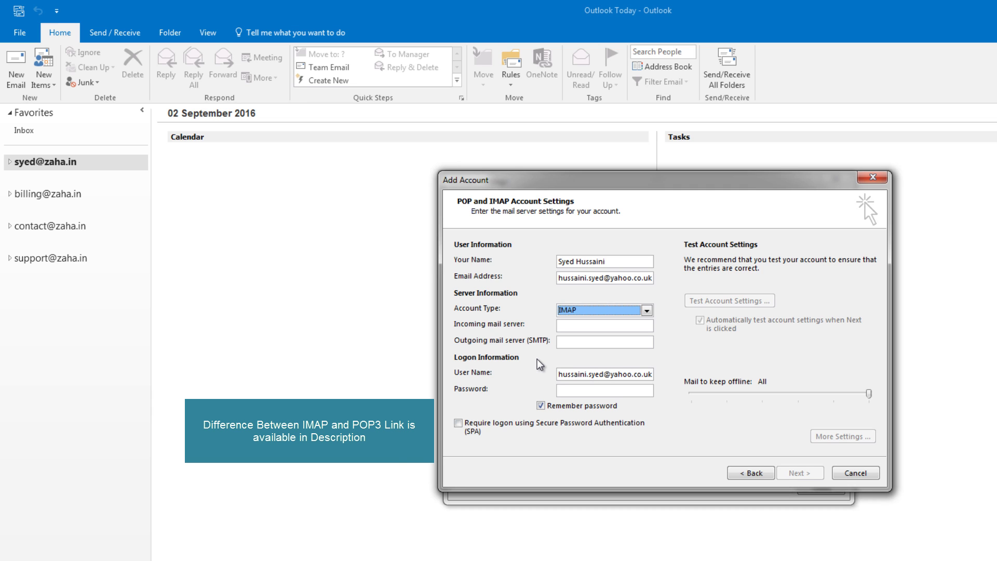
Step: Enter imap.mail.yahoo.com as incoming server and smtp.mail.yahoo.com as outgoing server
{"action": "left_click", "coordinate": [585, 325]}
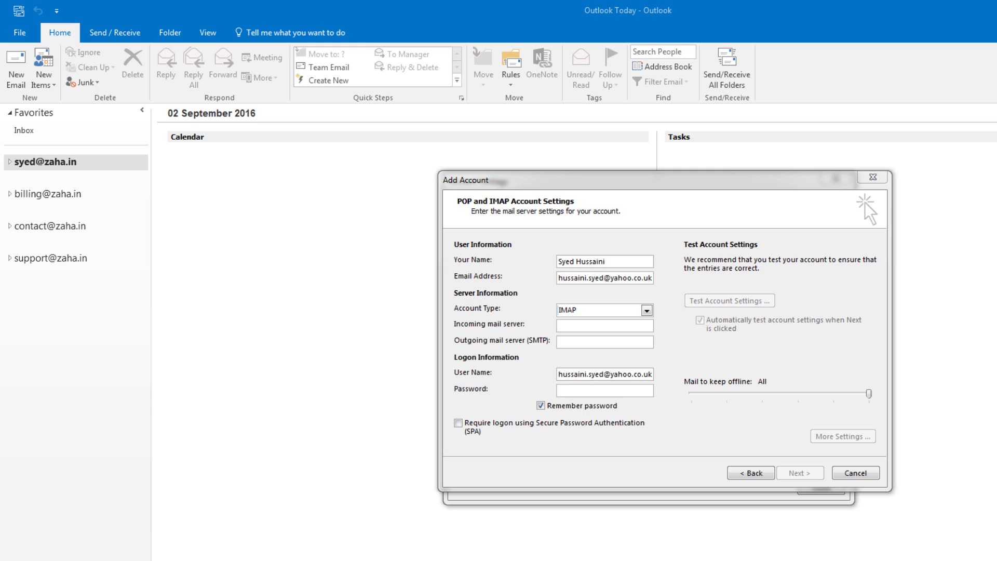
{"action": "left_click", "coordinate": [596, 325]}
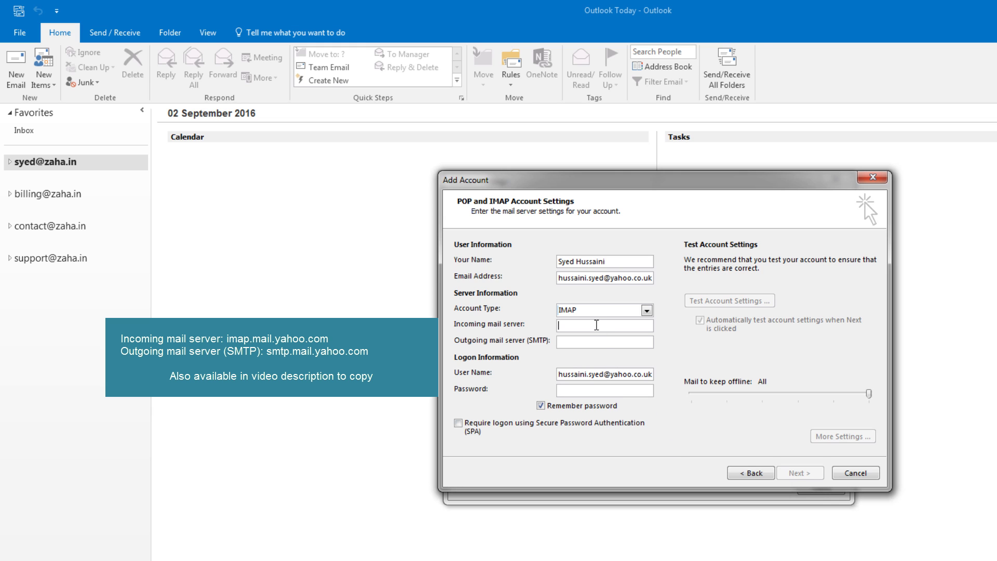
{"action": "type", "text": "imap.mail.yahoo.com"}
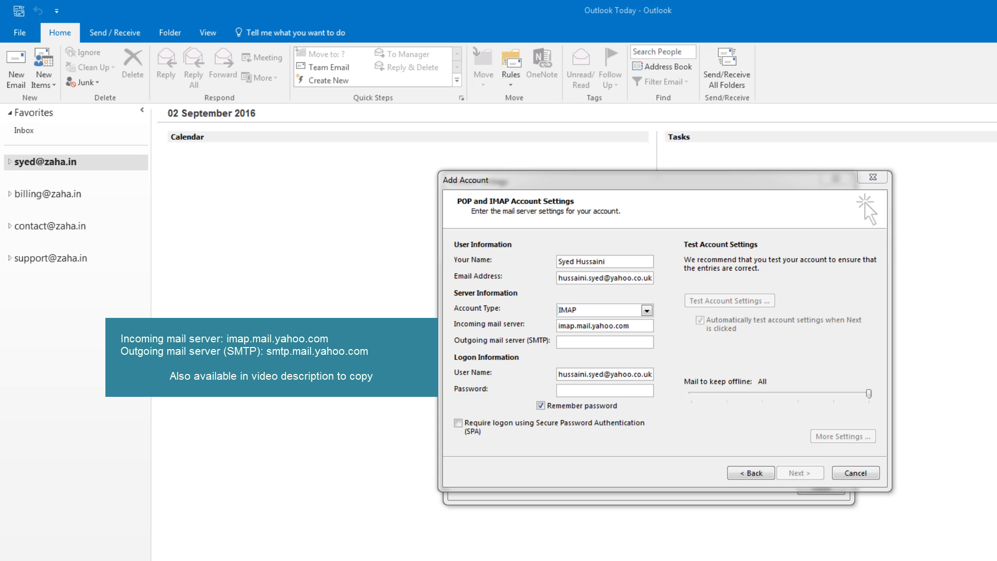
{"action": "left_click", "coordinate": [584, 343]}
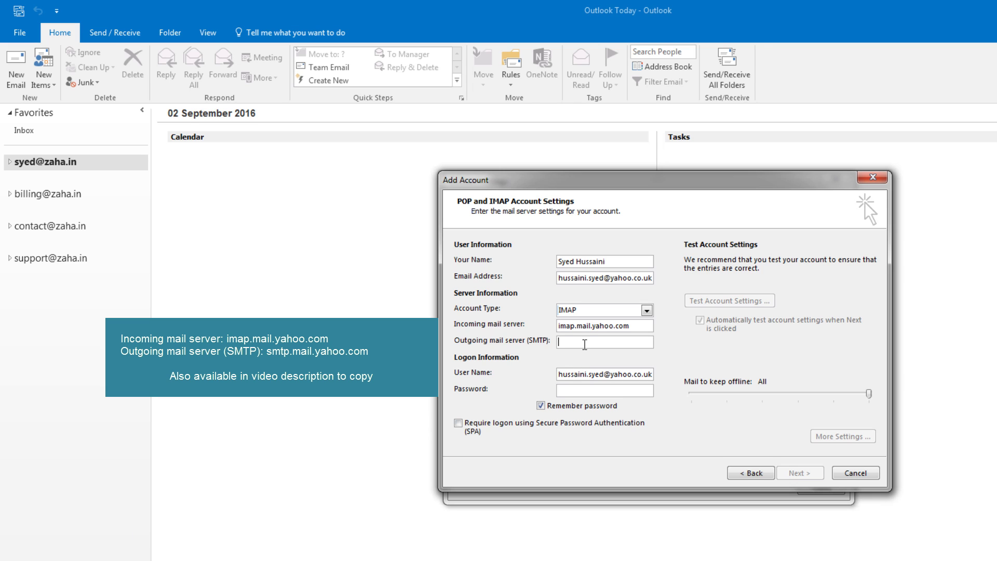
{"action": "type", "text": "smtp.mail.yahoo.com"}
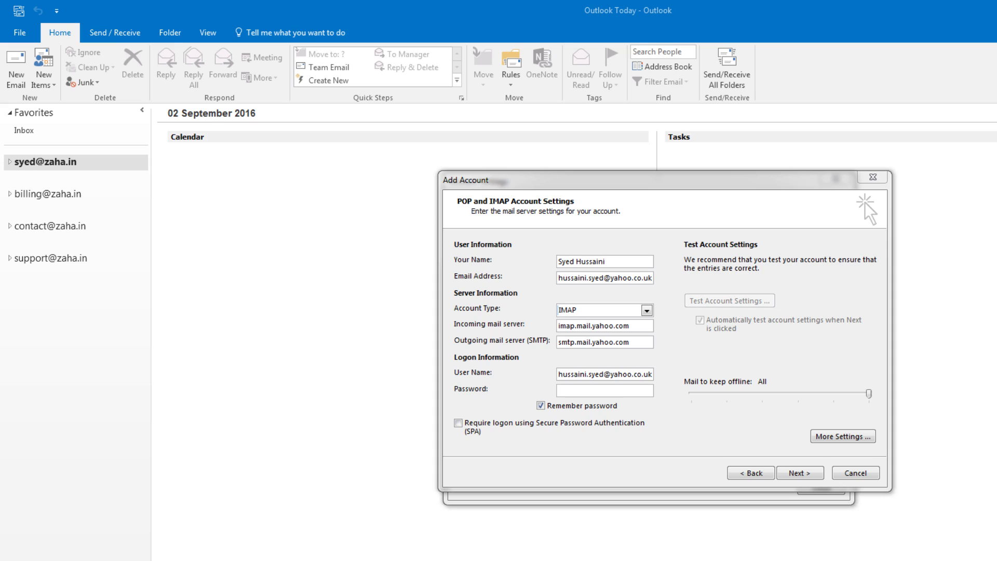
Step: In Yahoo account security, generate and copy an app password for Outlook desktop
{"action": "left_click_drag", "start_coordinate": [16, 81], "coordinate": [395, 80]}
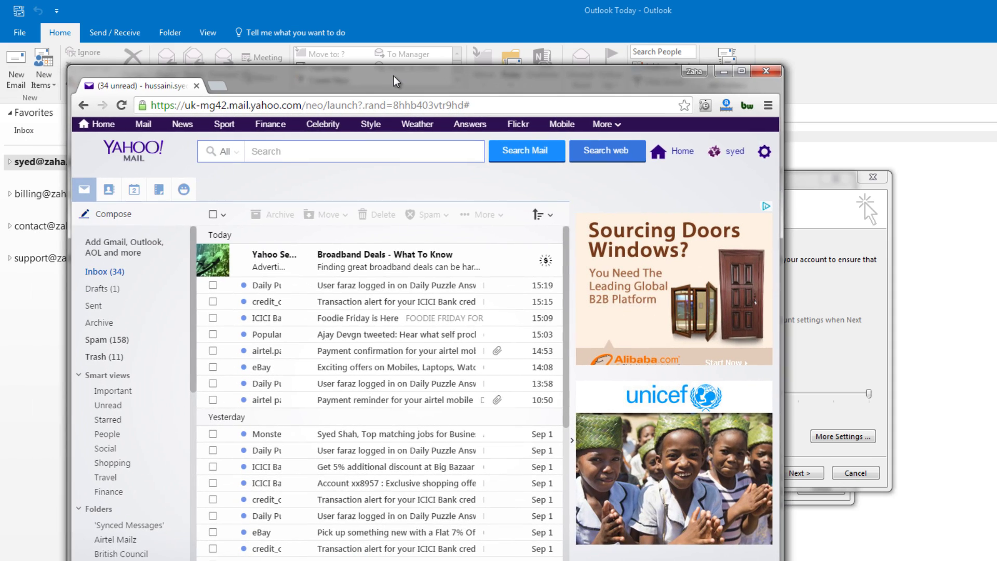
{"action": "left_click", "coordinate": [764, 151]}
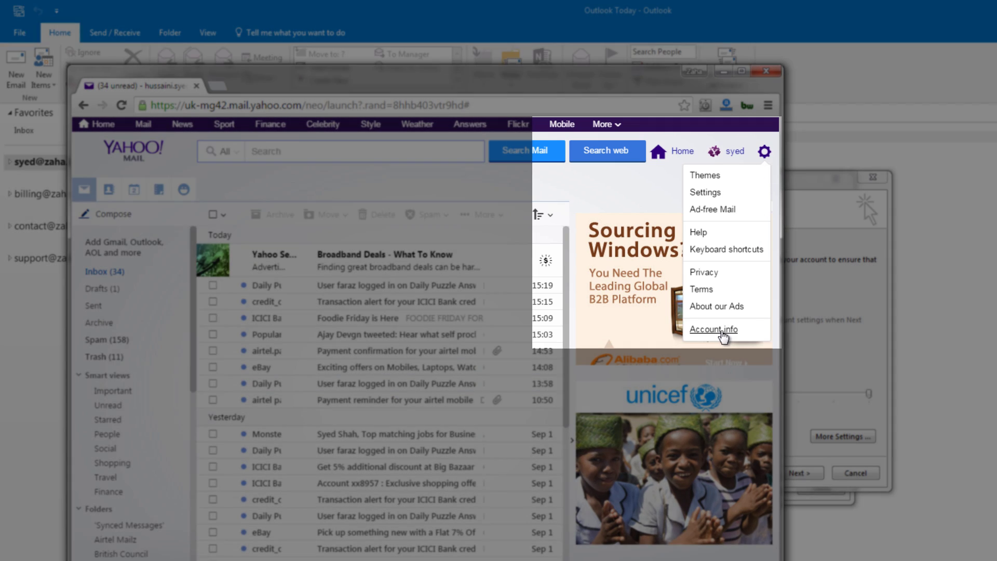
{"action": "left_click", "coordinate": [714, 328]}
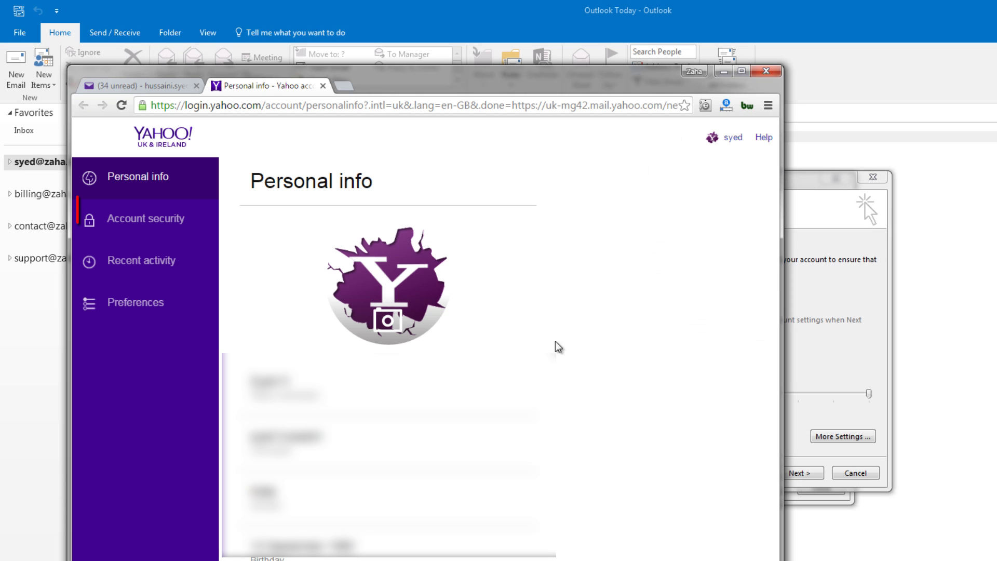
{"action": "left_click", "coordinate": [157, 221]}
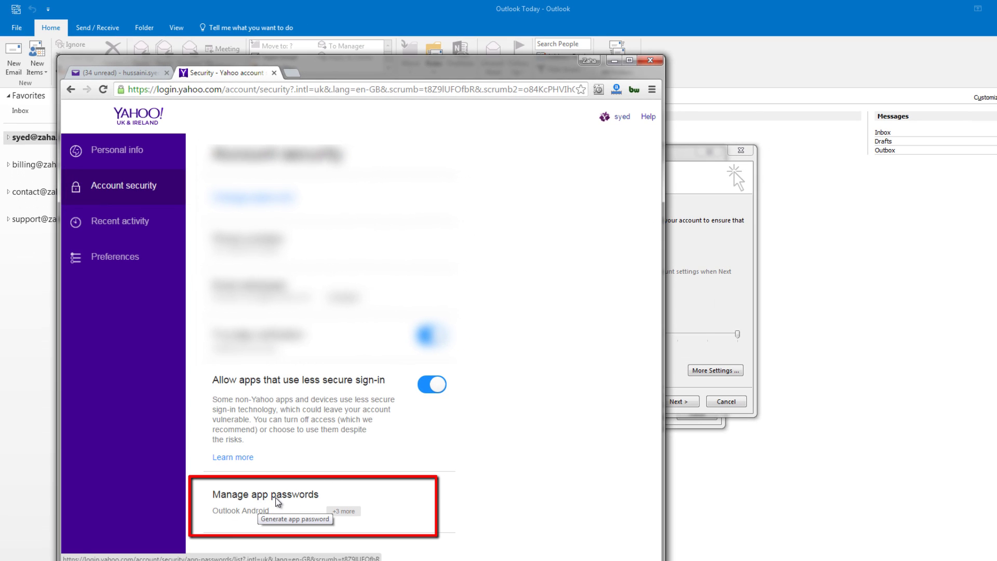
{"action": "left_click", "coordinate": [273, 505]}
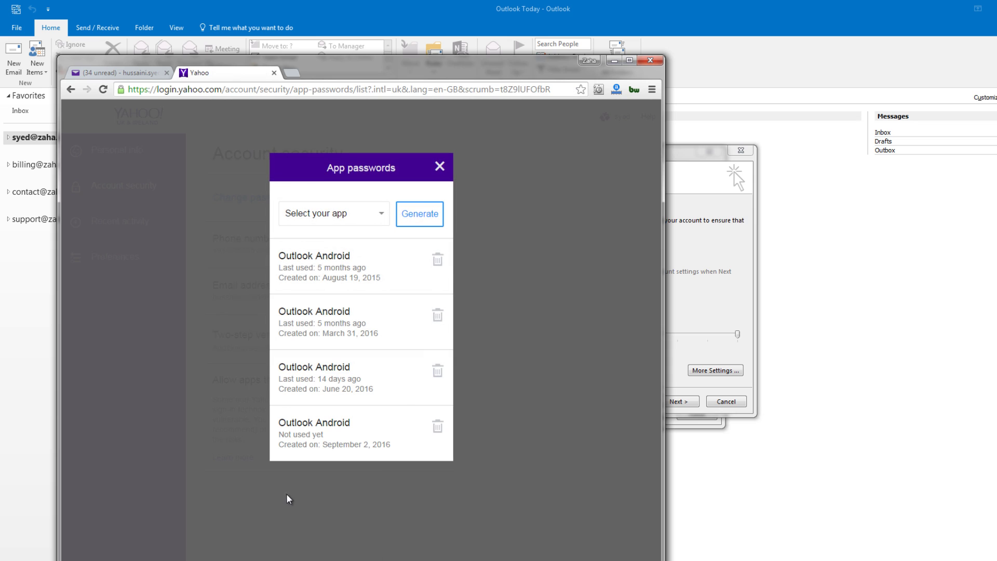
{"action": "left_click", "coordinate": [370, 216]}
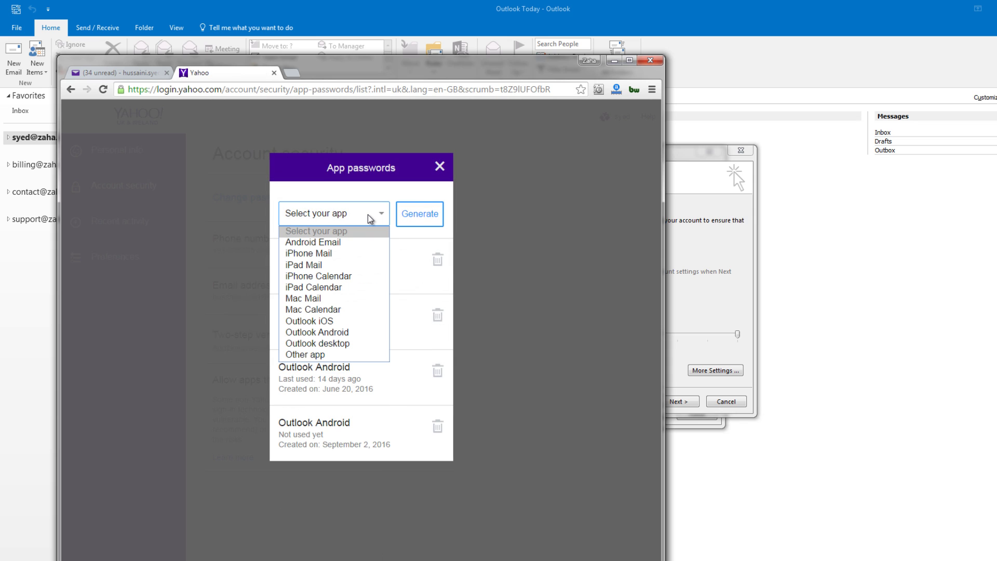
{"action": "left_click", "coordinate": [362, 347]}
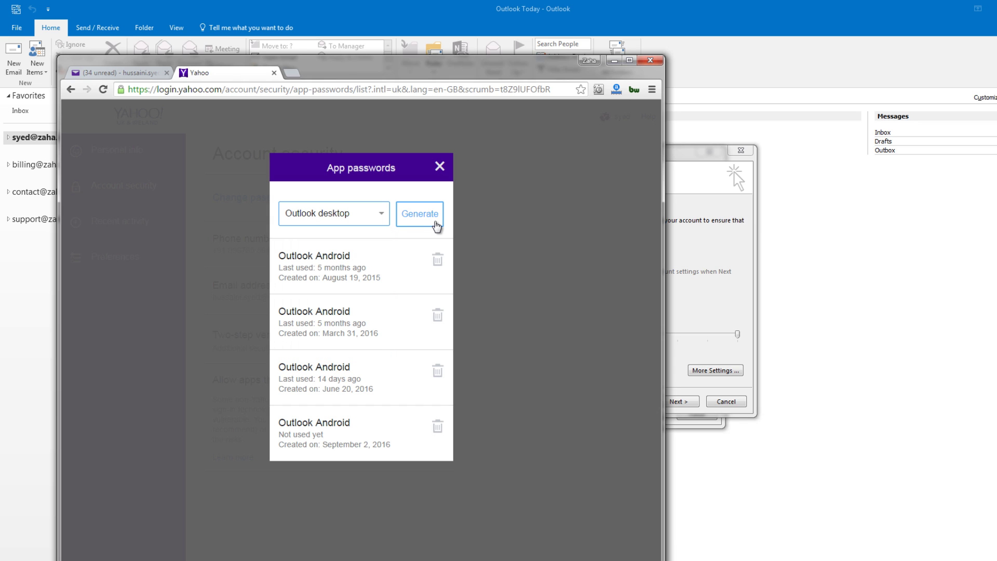
{"action": "left_click", "coordinate": [436, 226]}
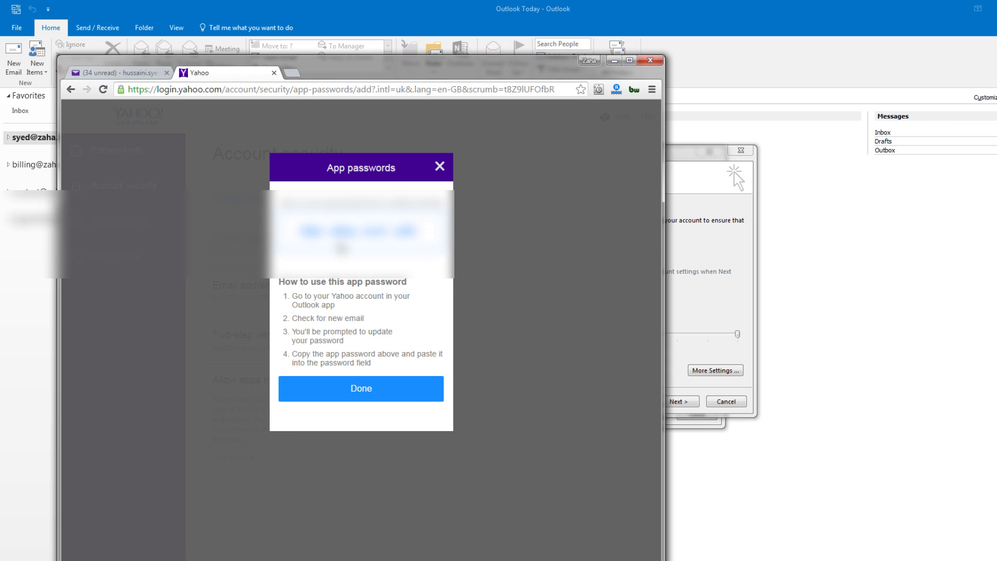
{"action": "left_click_drag", "start_coordinate": [296, 231], "coordinate": [425, 230]}
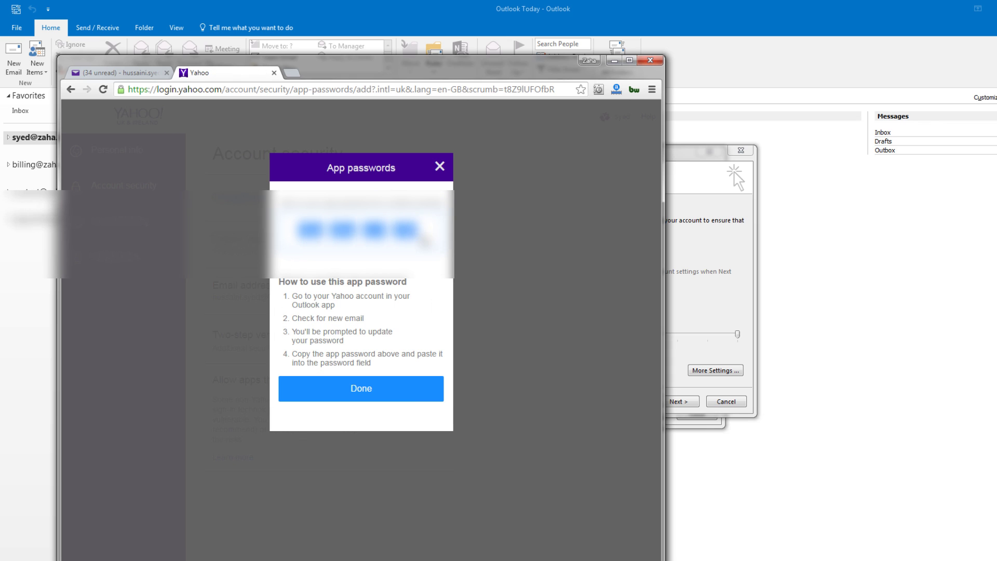
Step: Paste the Yahoo app password into Outlook's Password field
{"action": "left_click_drag", "start_coordinate": [403, 63], "coordinate": [0, 62]}
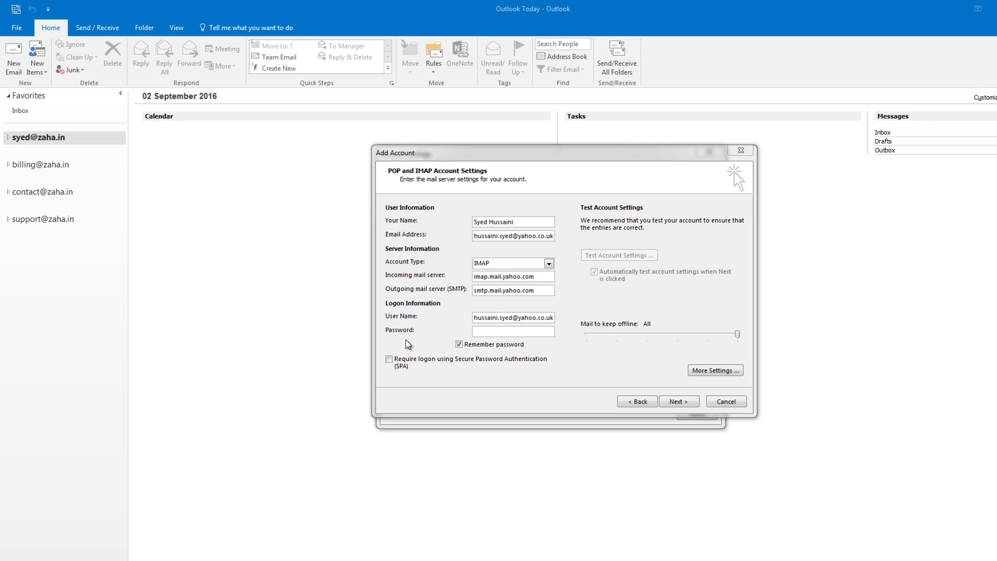
{"action": "left_click", "coordinate": [505, 331]}
{"action": "key", "text": "ctrl+v"}
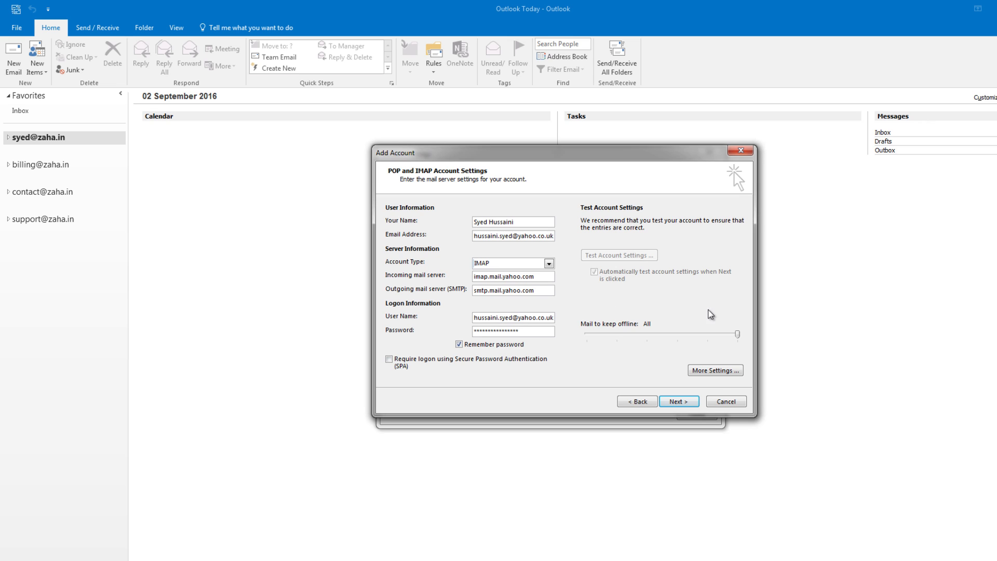
{"action": "left_click", "coordinate": [714, 370]}
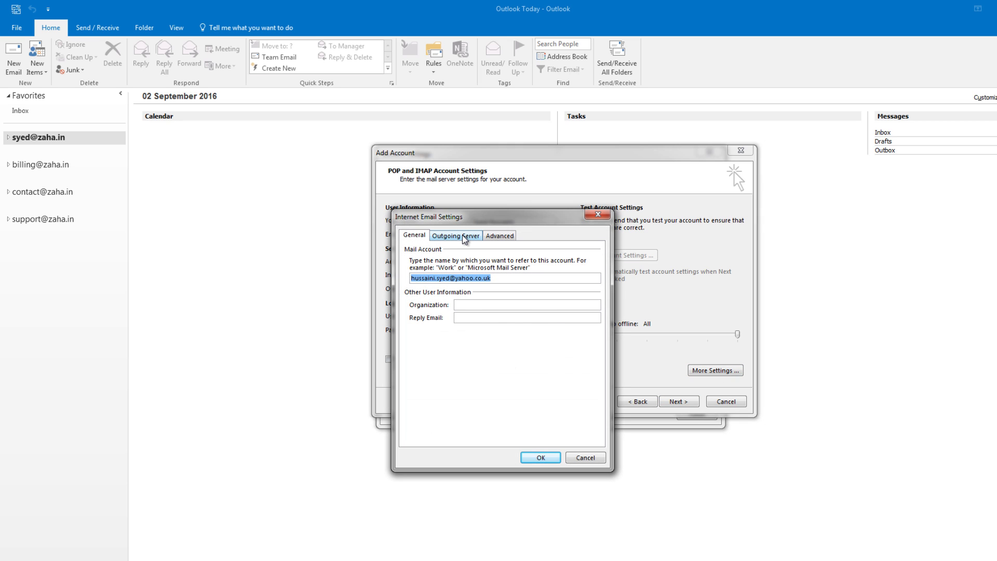
Step: Enable SMTP authentication on the Outgoing Server tab, using the incoming server's settings
{"action": "left_click", "coordinate": [455, 236]}
{"action": "left_click", "coordinate": [442, 251]}
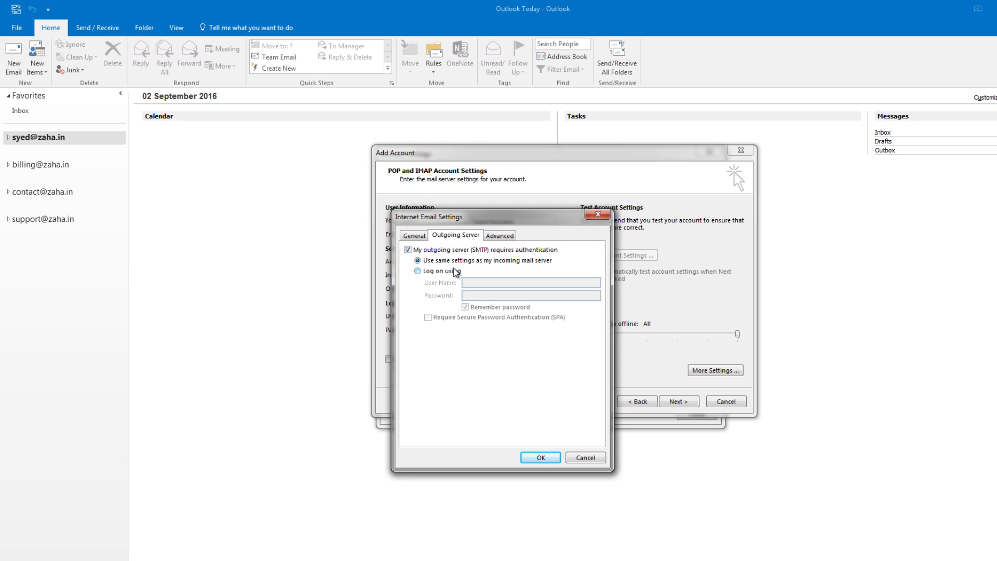
Step: Set SSL for incoming IMAP (993) and outgoing SMTP on port 465, and confirm
{"action": "left_click", "coordinate": [499, 235]}
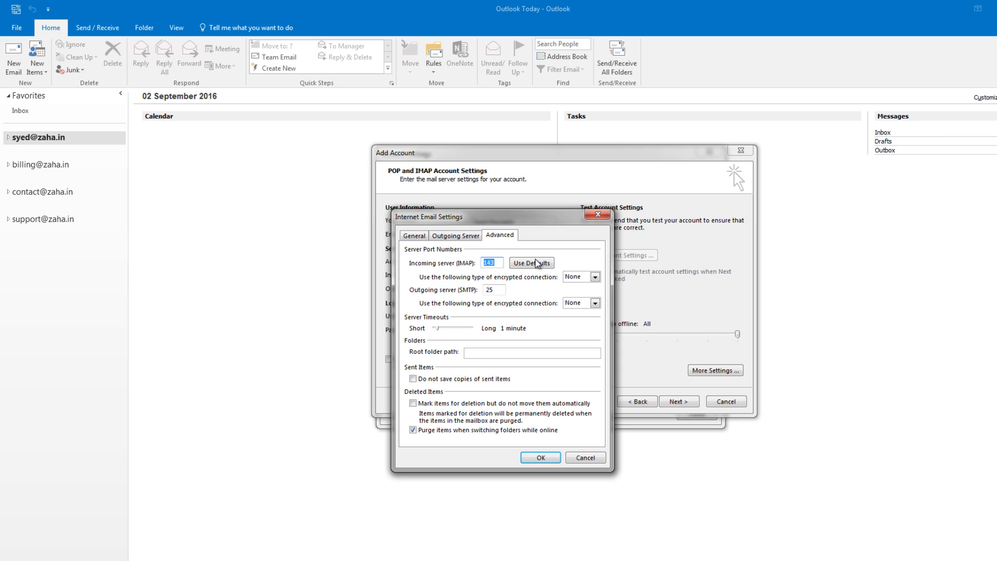
{"action": "left_click", "coordinate": [595, 276]}
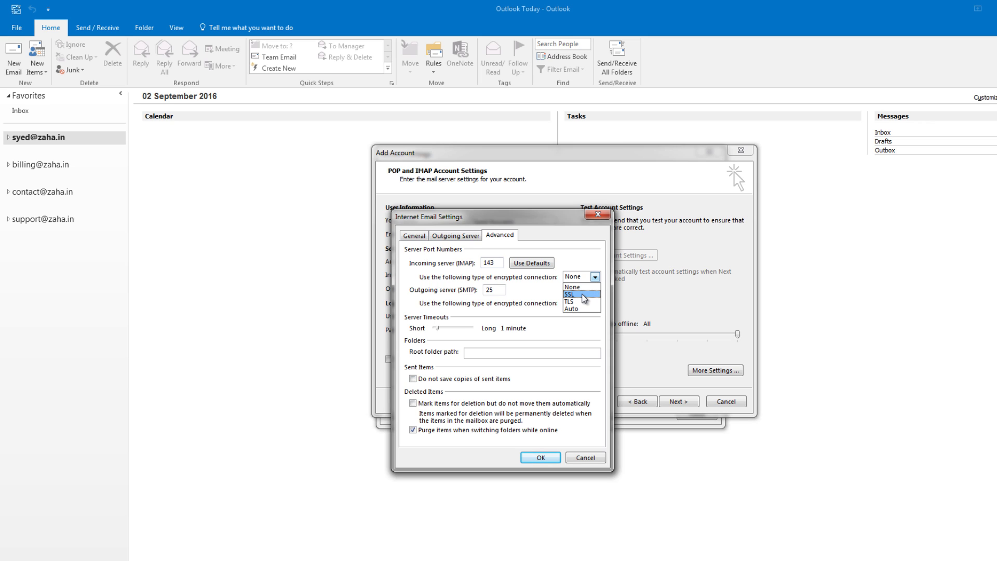
{"action": "left_click", "coordinate": [579, 294]}
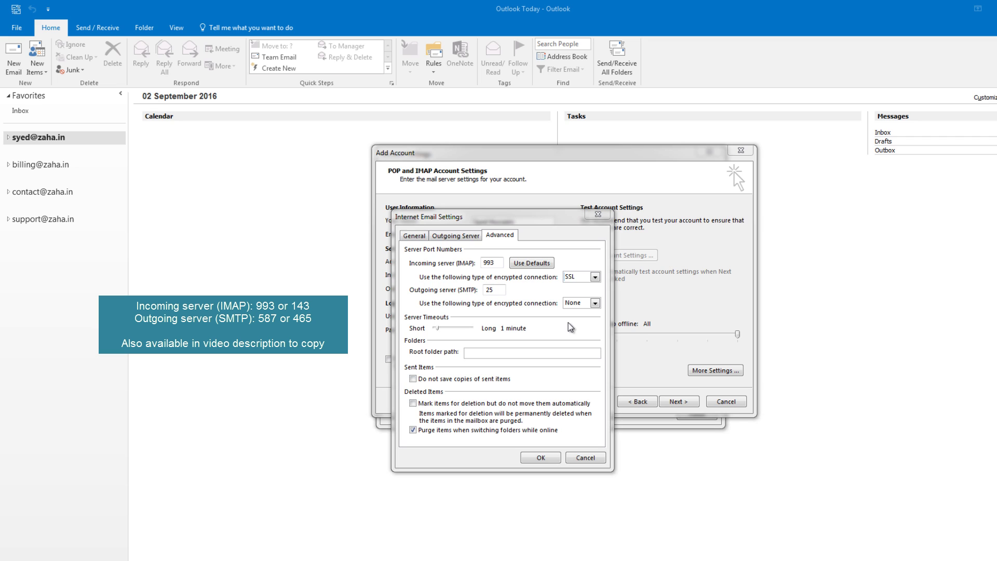
{"action": "left_click", "coordinate": [594, 303]}
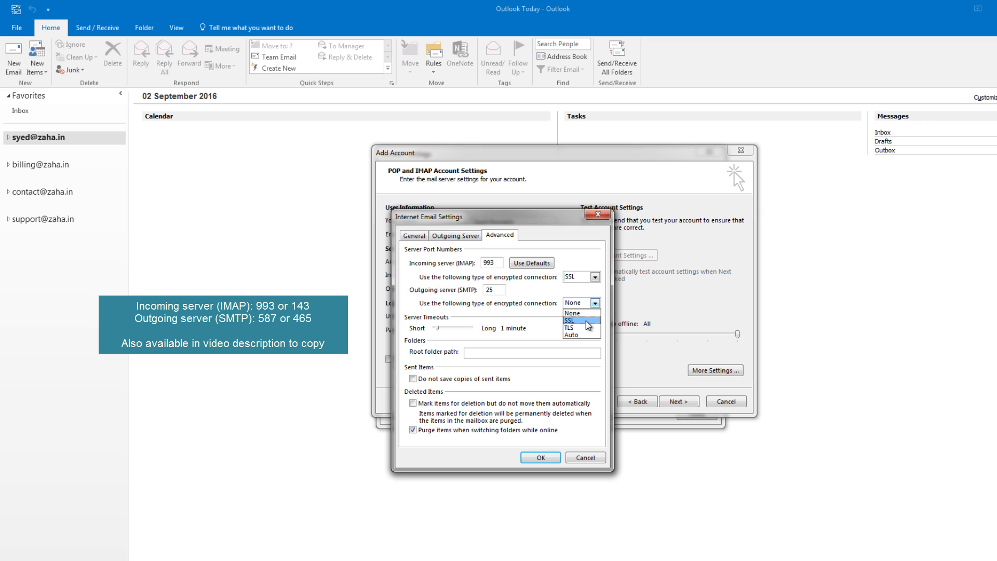
{"action": "left_click", "coordinate": [570, 320]}
{"action": "double_click", "coordinate": [492, 290]}
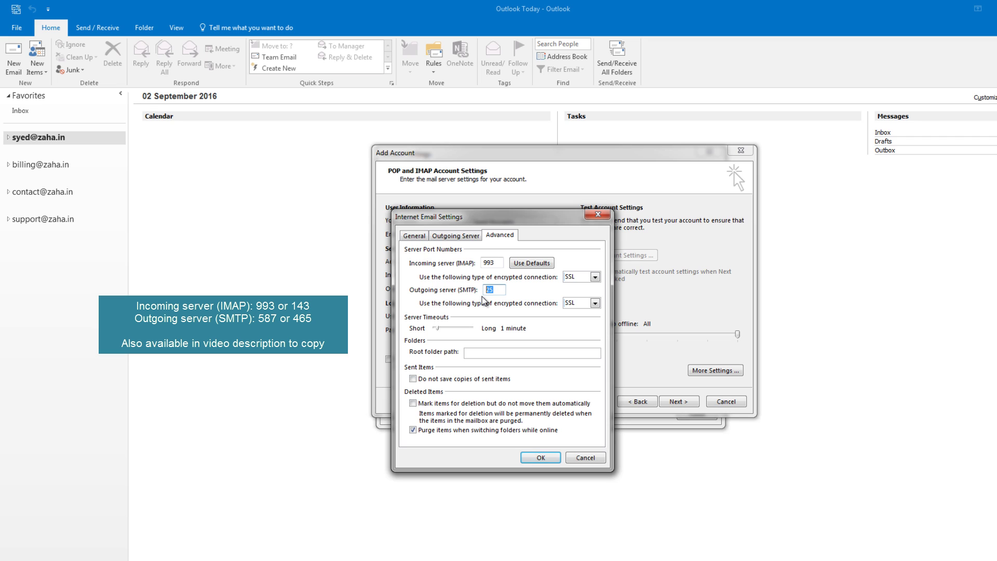
{"action": "type", "text": "465"}
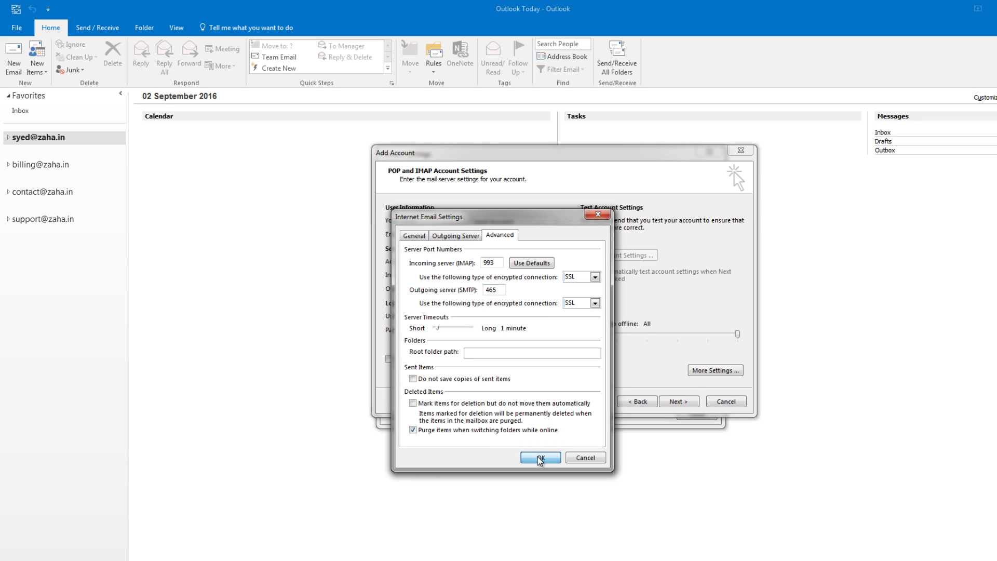
{"action": "left_click", "coordinate": [540, 458]}
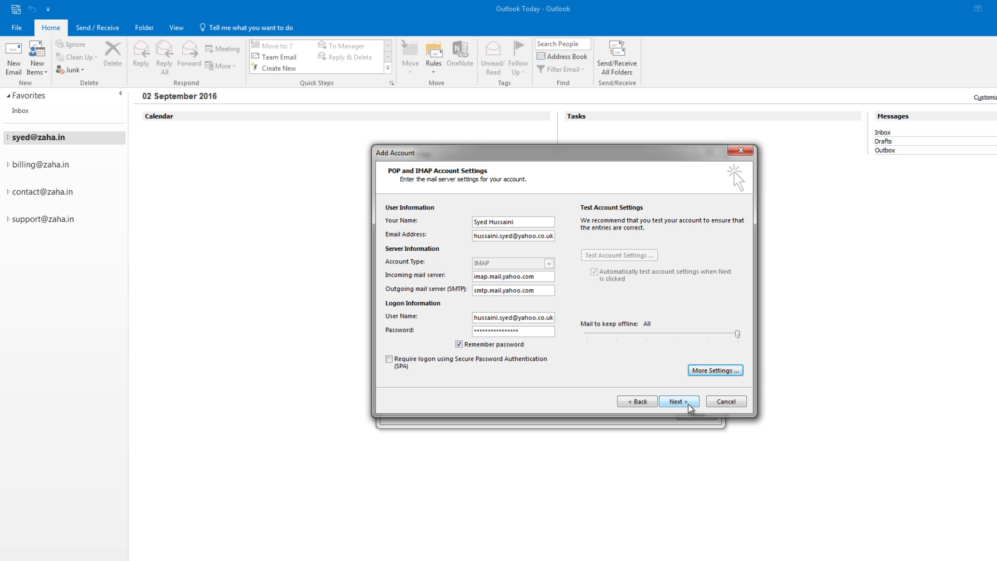
Step: Run the Yahoo account connection tests, dismiss the successful results and finish setup
{"action": "left_click", "coordinate": [679, 401]}
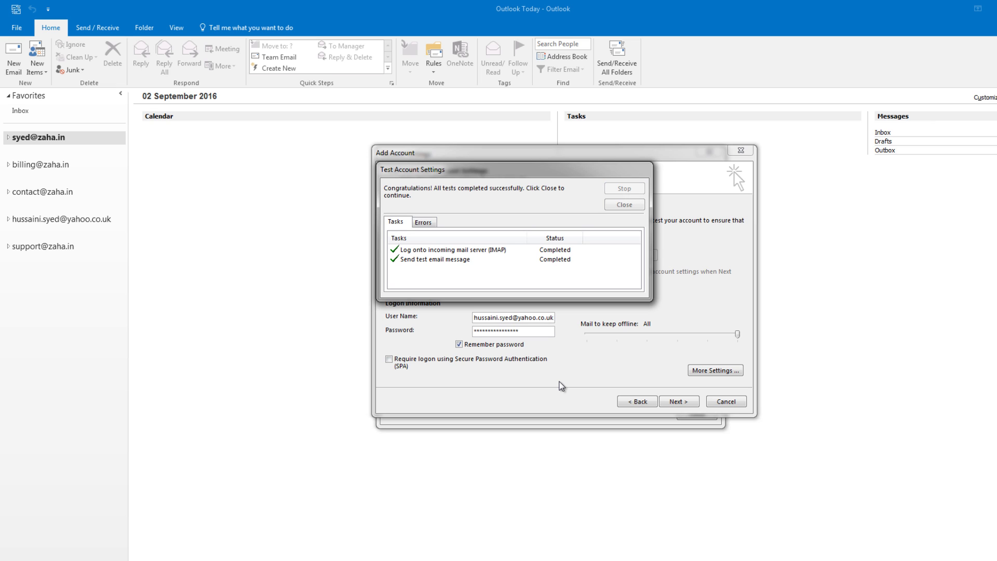
{"action": "left_click", "coordinate": [623, 204]}
{"action": "left_click", "coordinate": [679, 402]}
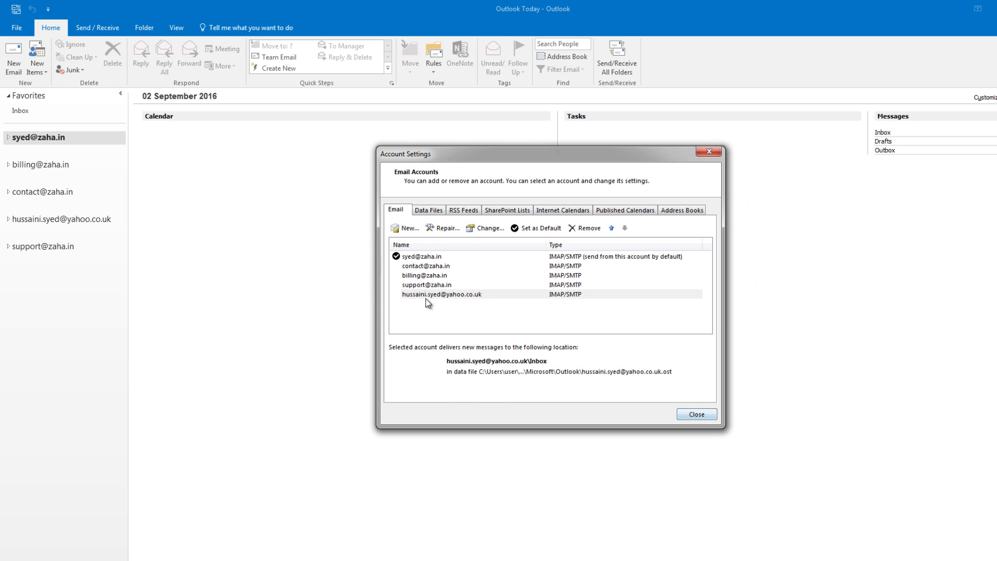
Step: Select the Yahoo account, close Account Settings, and expand its folders in the navigation pane
{"action": "left_click", "coordinate": [428, 293]}
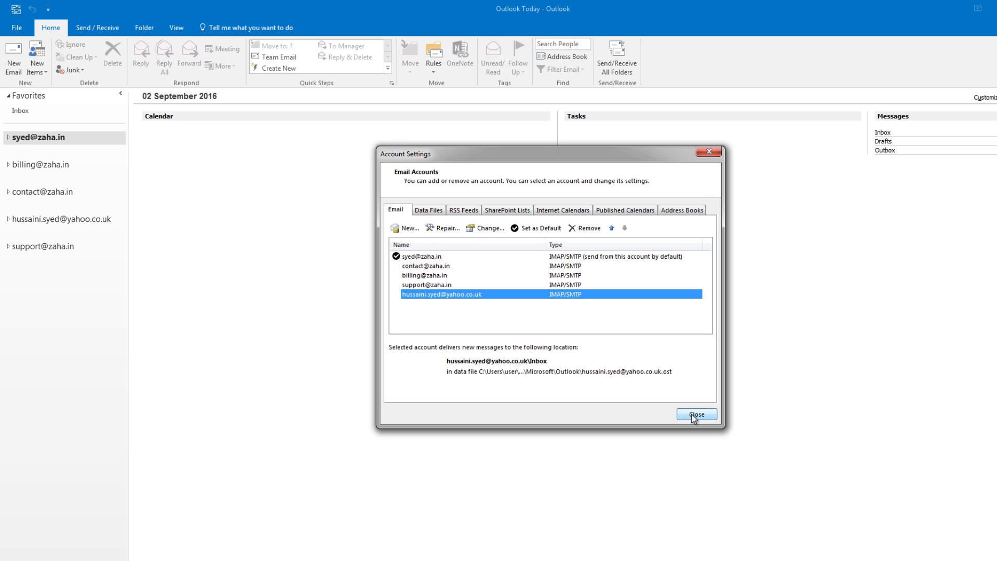
{"action": "left_click", "coordinate": [694, 415]}
{"action": "left_click", "coordinate": [61, 219]}
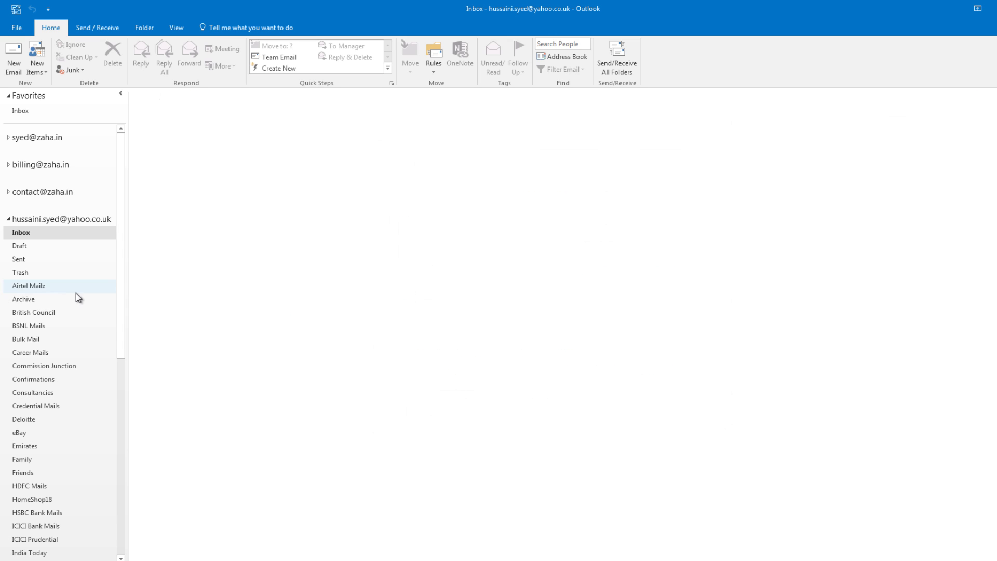